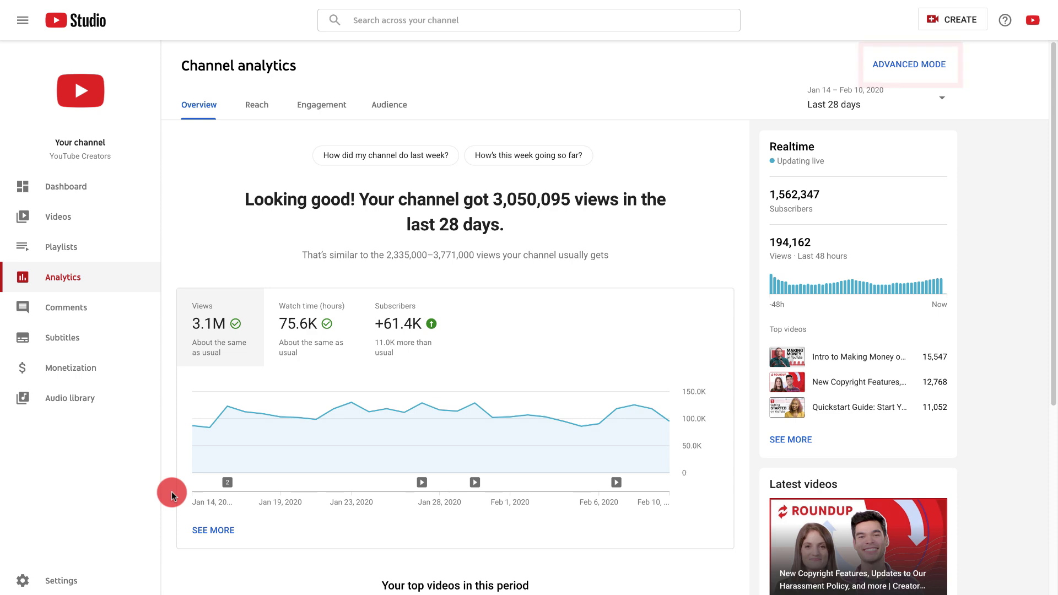
# Go from the overview chart into advanced analytics and bring up the date-range choices.
pyautogui.click(192, 529)
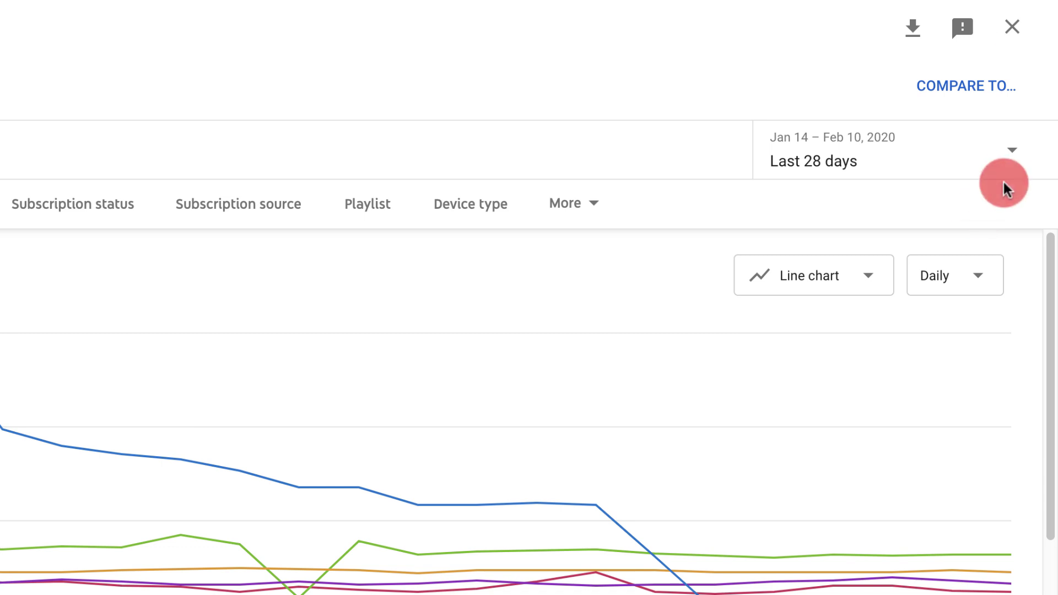
pyautogui.click(1013, 157)
# Pick Last 7 days, then load the 2019 Produced Videos group from the Groups list.
pyautogui.click(1013, 157)
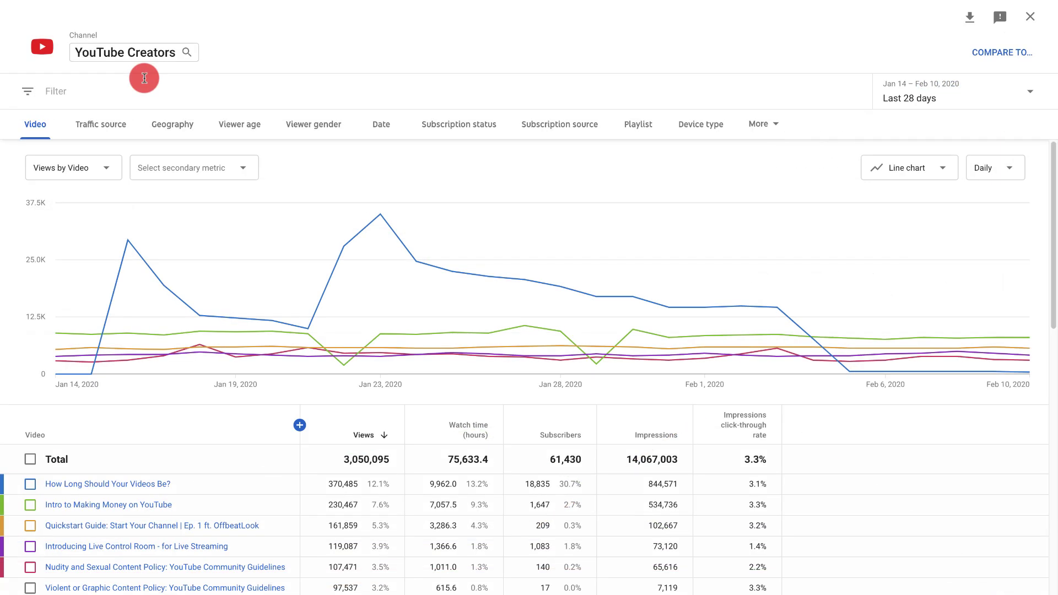
pyautogui.click(121, 51)
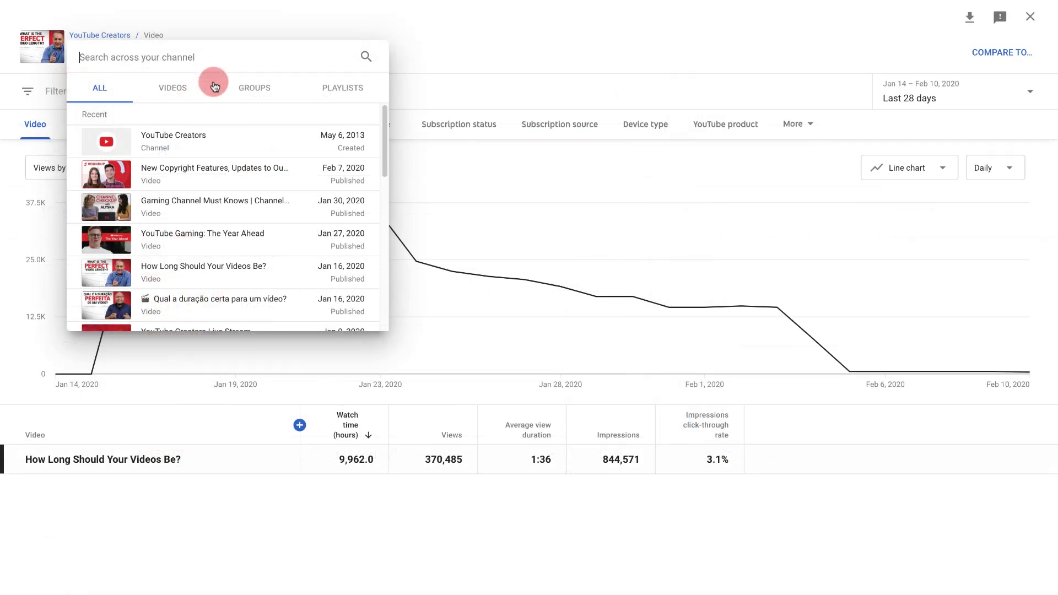
pyautogui.click(244, 101)
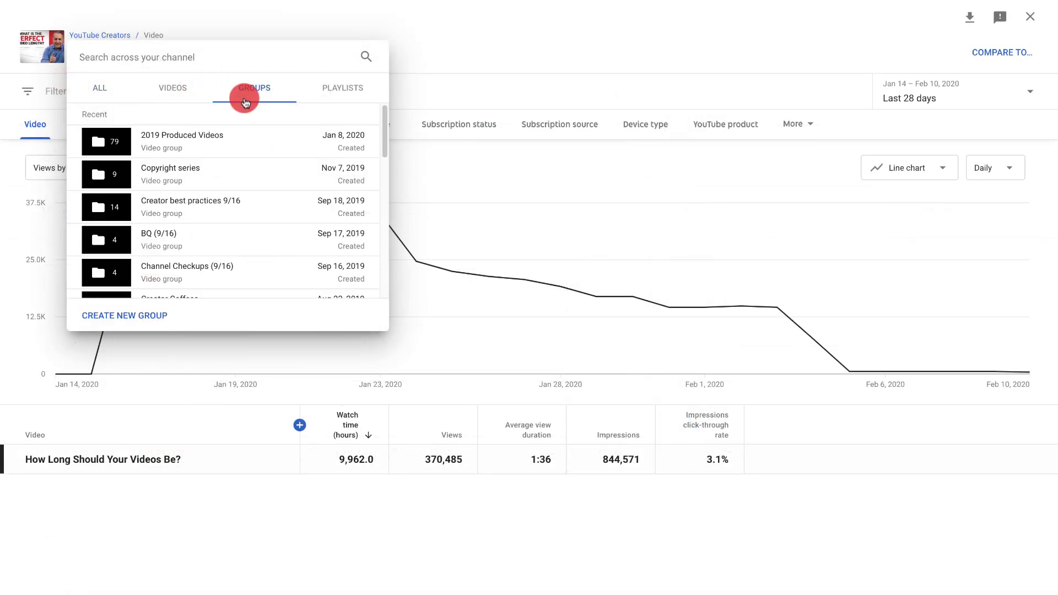
pyautogui.moveTo(260, 131)
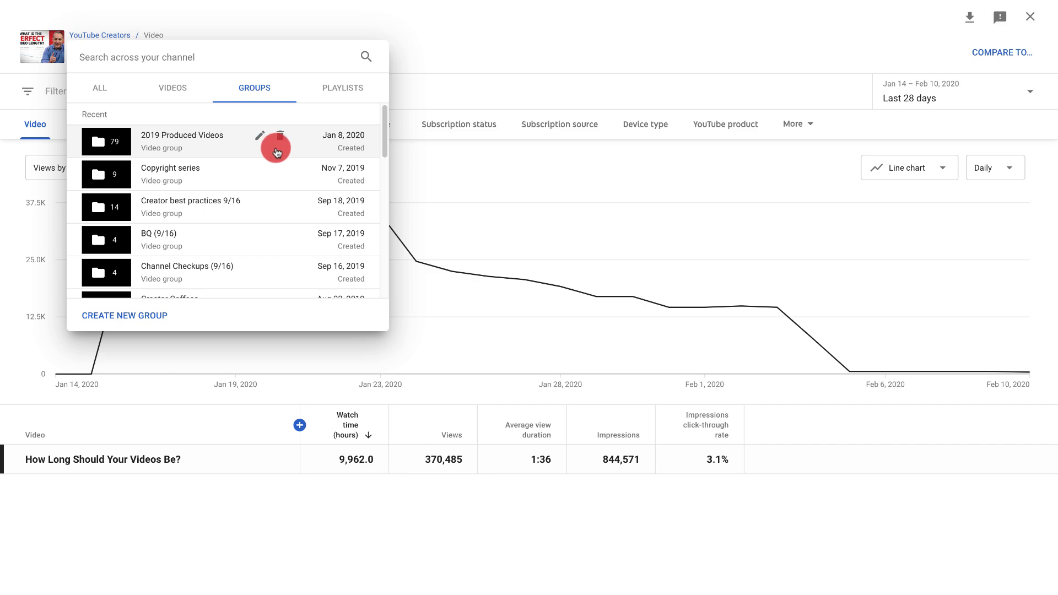
pyautogui.click(277, 151)
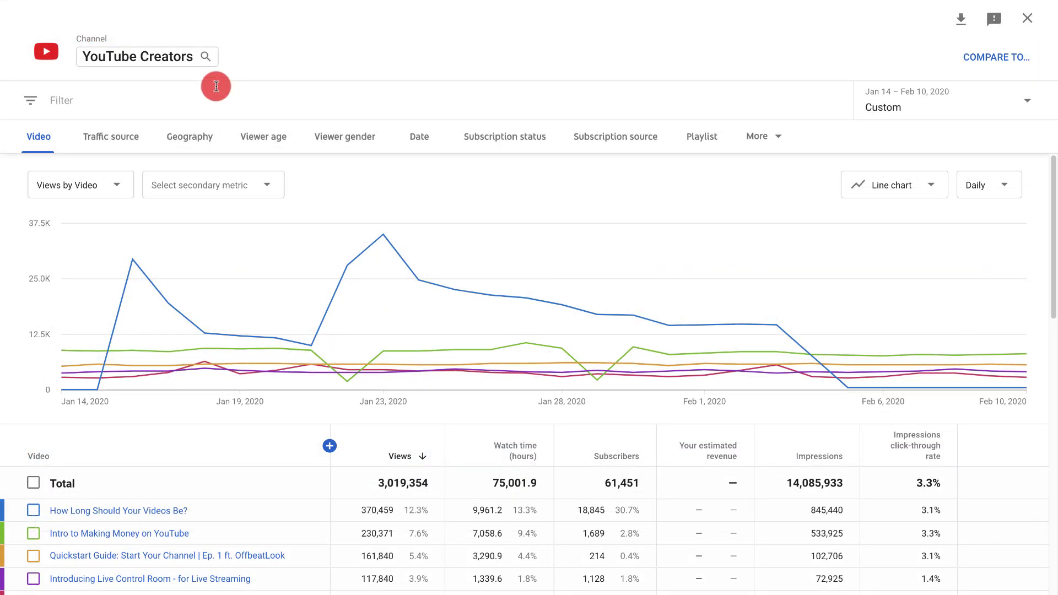
# Filter the Channel search dropdown to show only video groups.
pyautogui.click(198, 59)
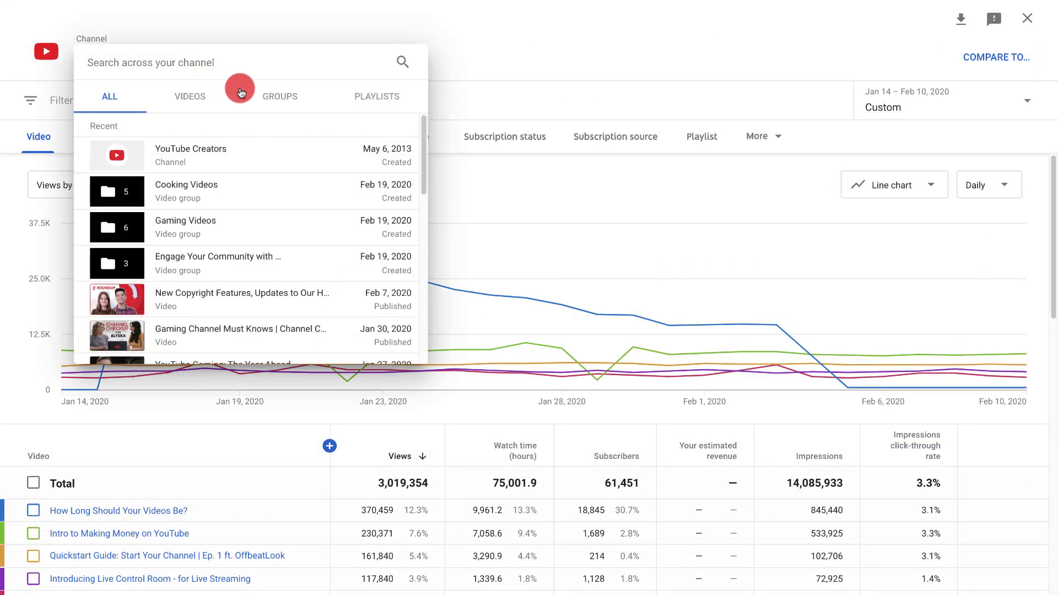
pyautogui.click(265, 106)
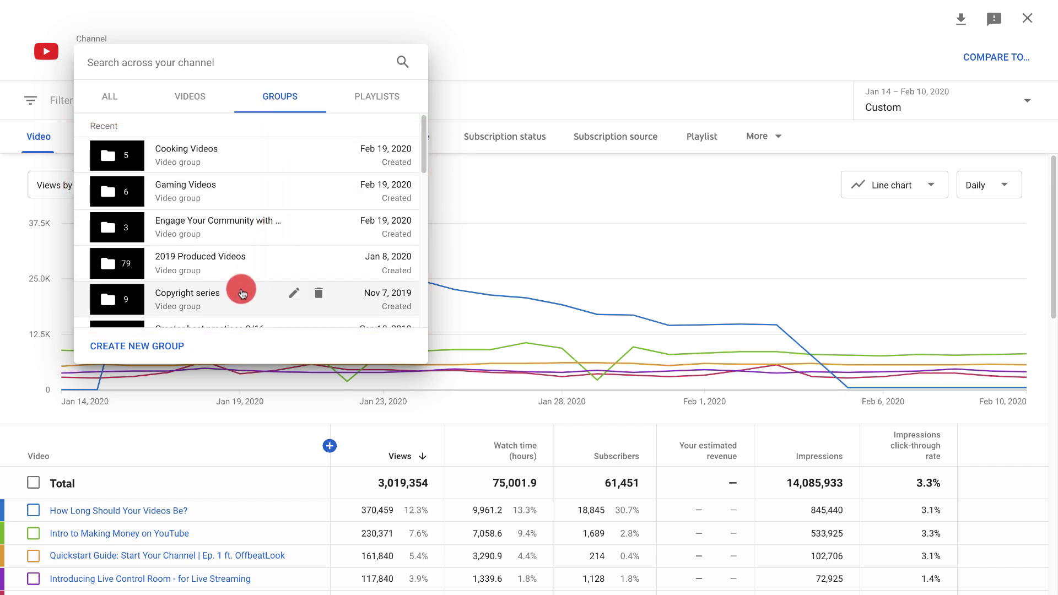
# Save a group named 'New group' with five videos, including Gaming Channel Must Knows and New Copyright Features.
pyautogui.click(189, 357)
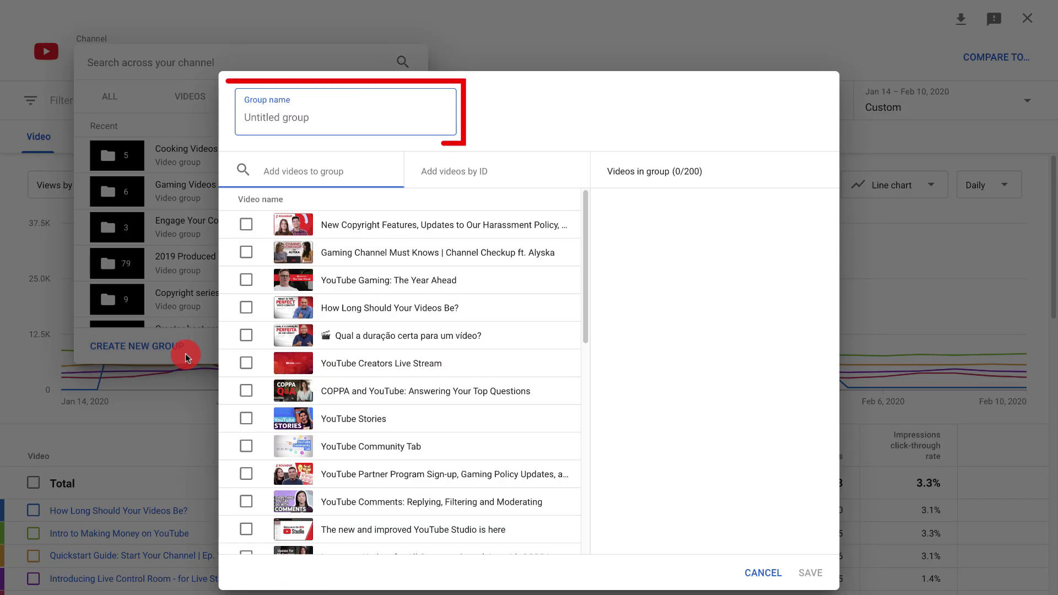
pyautogui.write('New group')
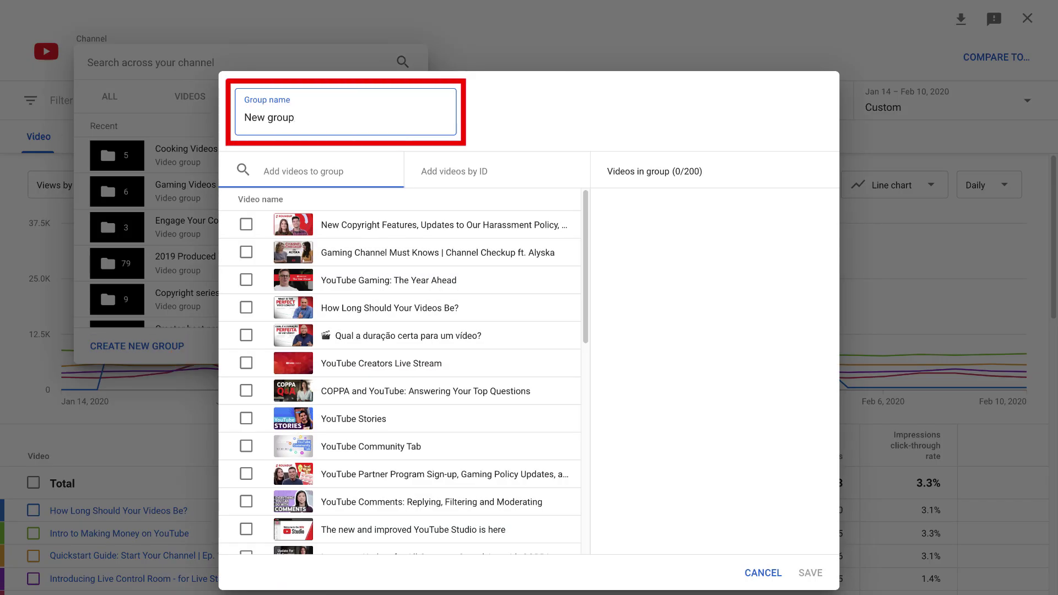
pyautogui.click(246, 252)
pyautogui.click(246, 225)
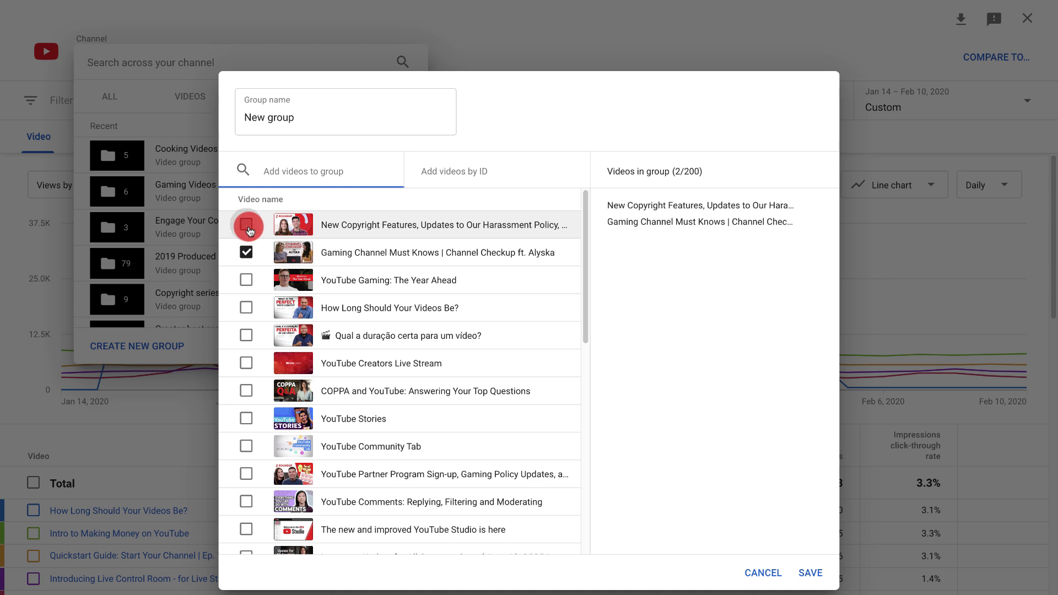
pyautogui.click(246, 280)
pyautogui.click(246, 307)
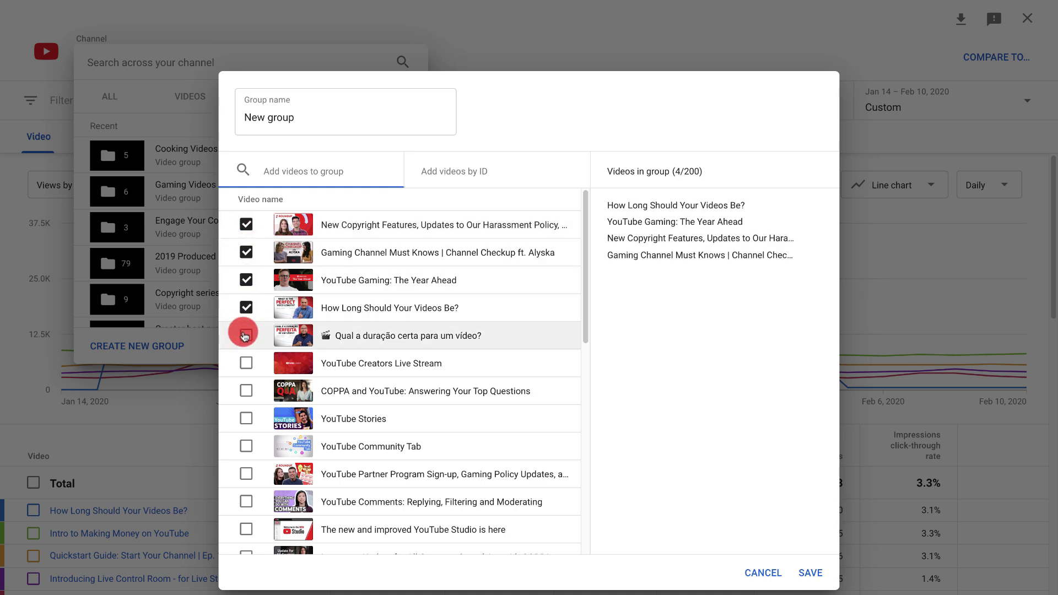
pyautogui.click(245, 335)
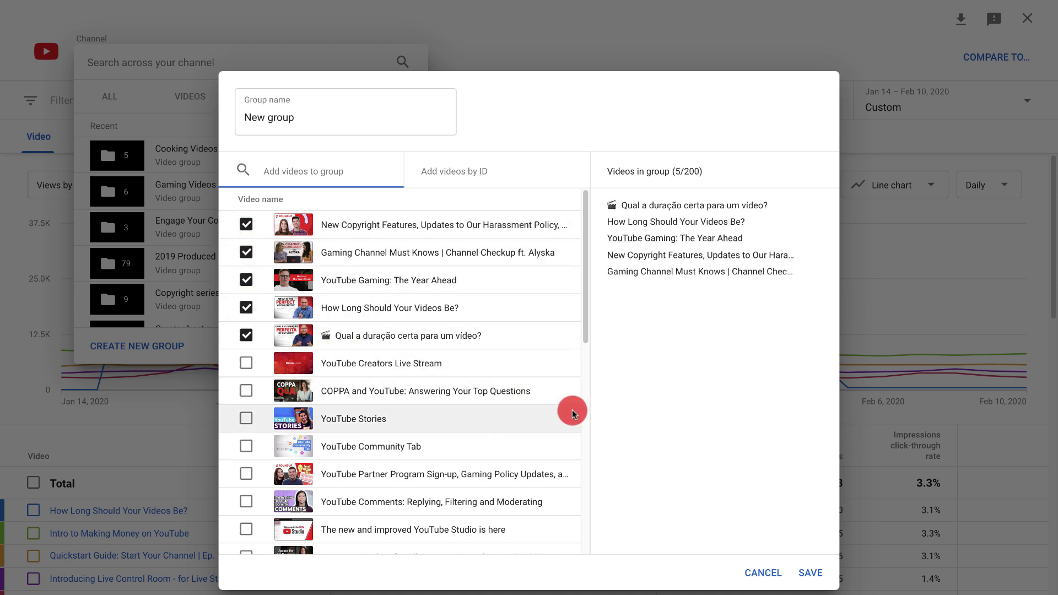
pyautogui.click(806, 576)
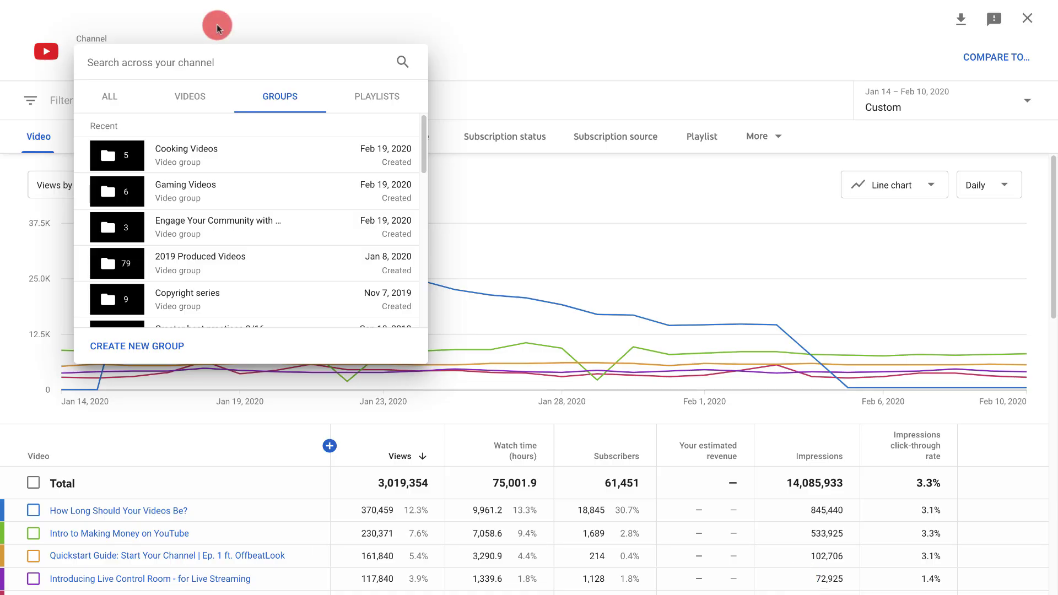
# Search the Channel box for 'new', then bring up the Filter dimension list on the channel report.
pyautogui.click(199, 58)
pyautogui.write('ne')
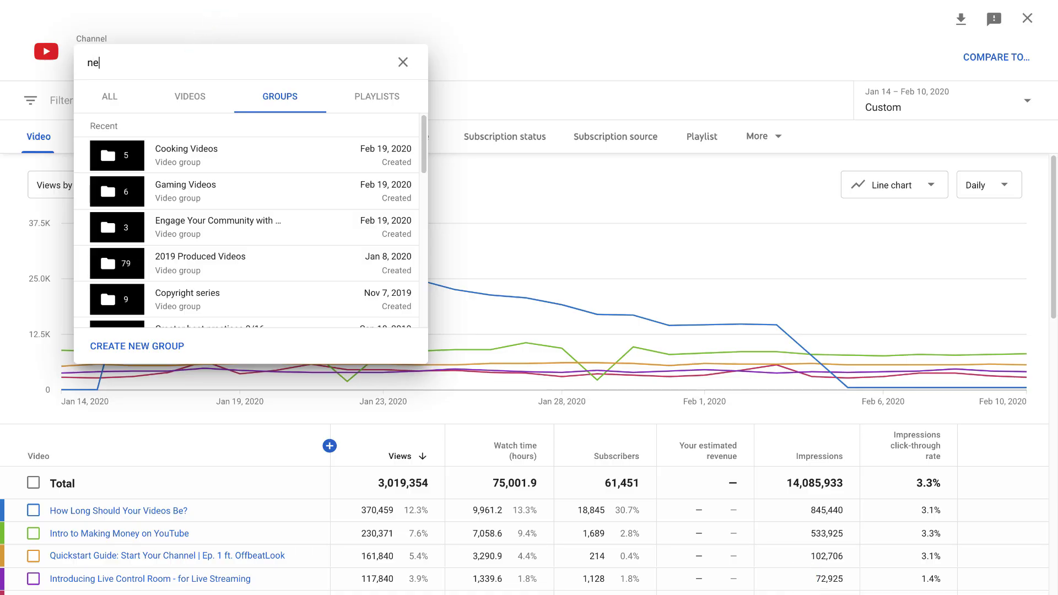
pyautogui.write('w')
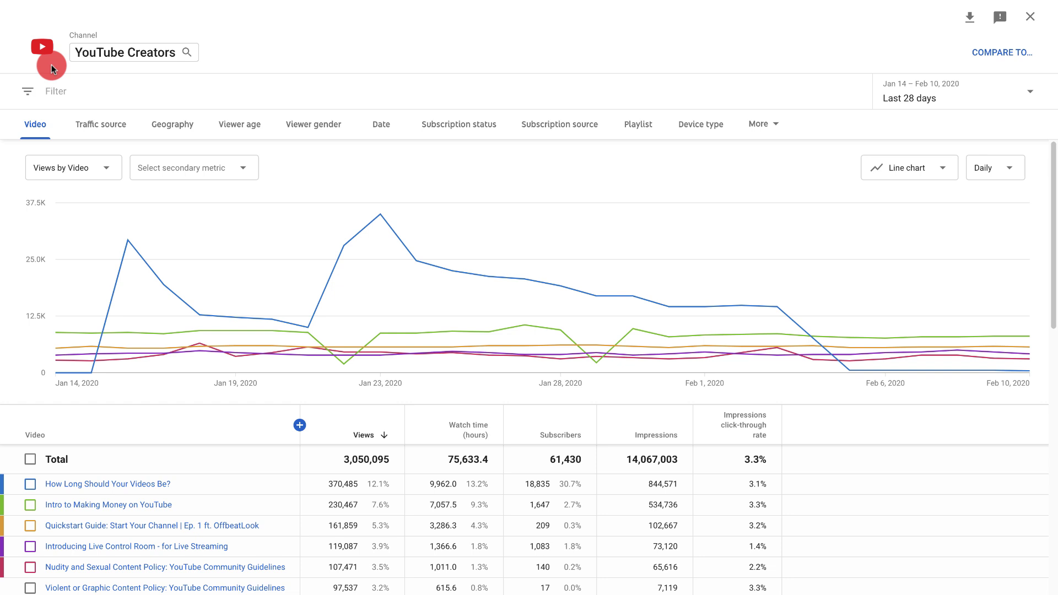
pyautogui.click(81, 90)
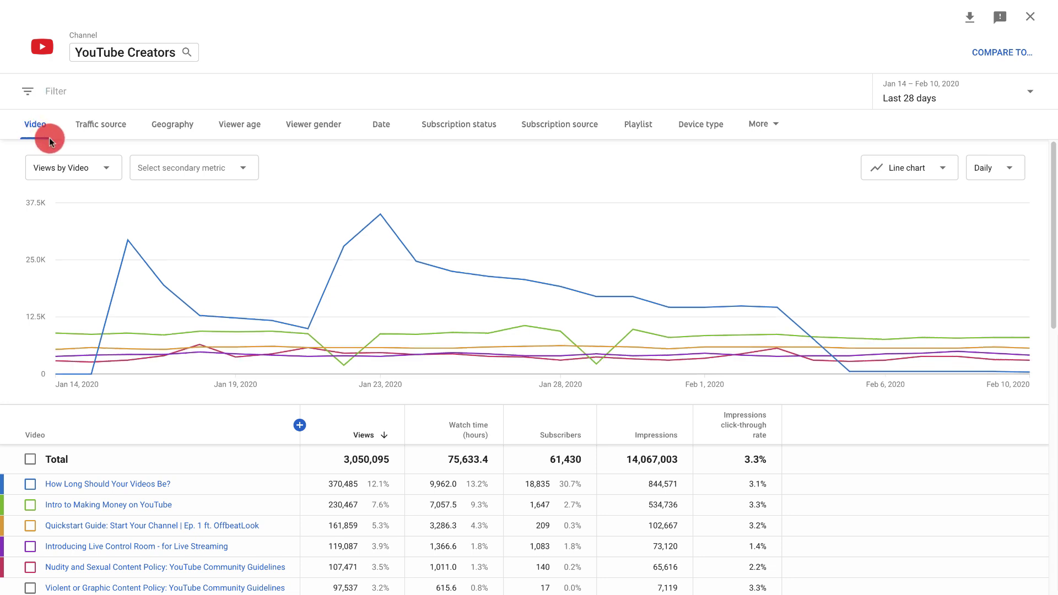
# Browse every available main chart metric and leave the metric unchanged.
pyautogui.click(103, 171)
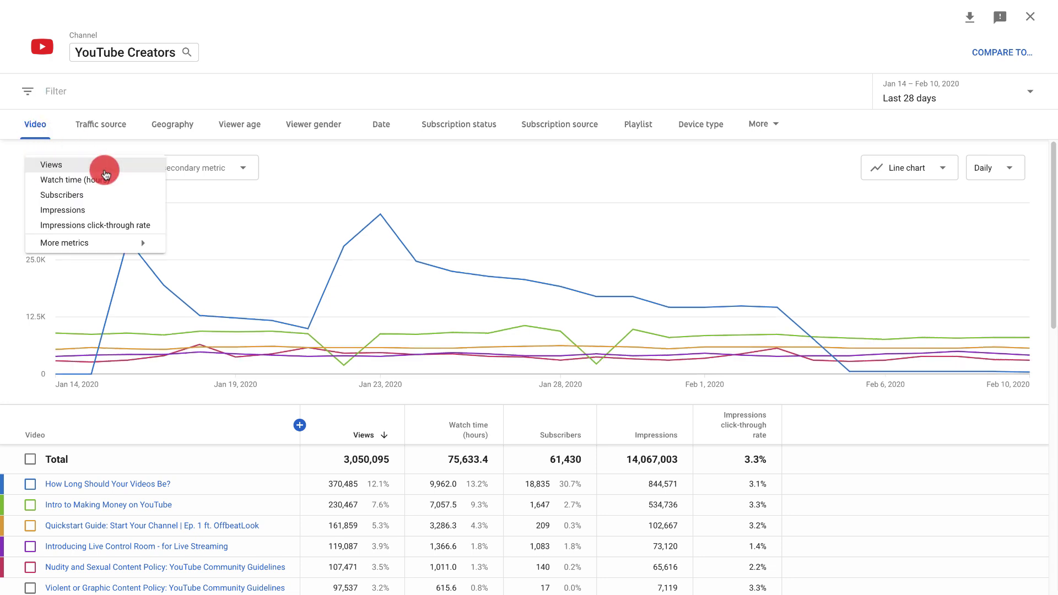
pyautogui.click(126, 245)
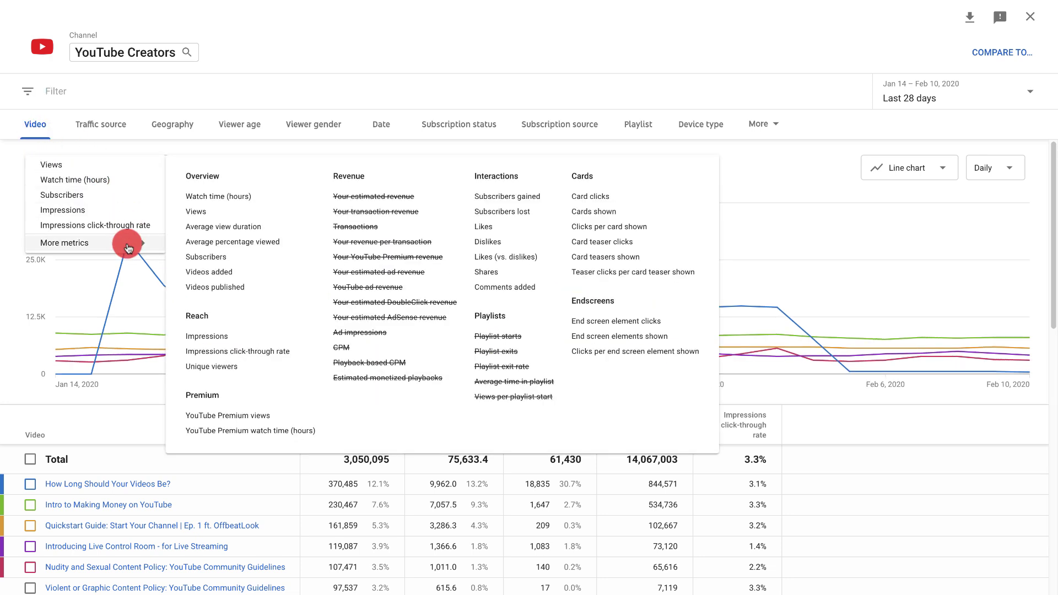
pyautogui.click(154, 236)
# Browse secondary metrics without adding one, and read the Jan 23 peak tooltip.
pyautogui.click(239, 171)
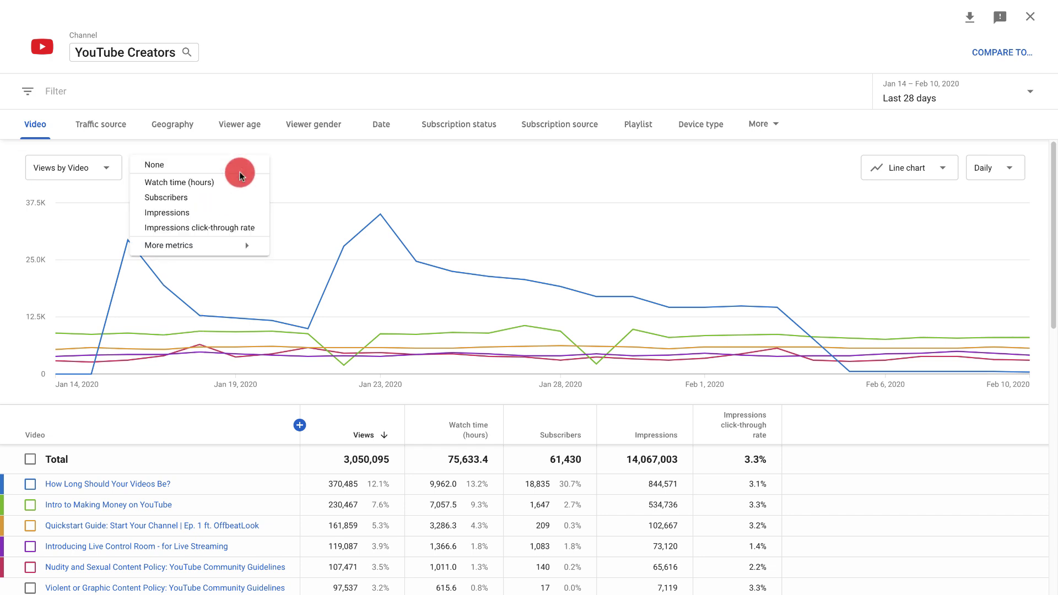
pyautogui.click(246, 246)
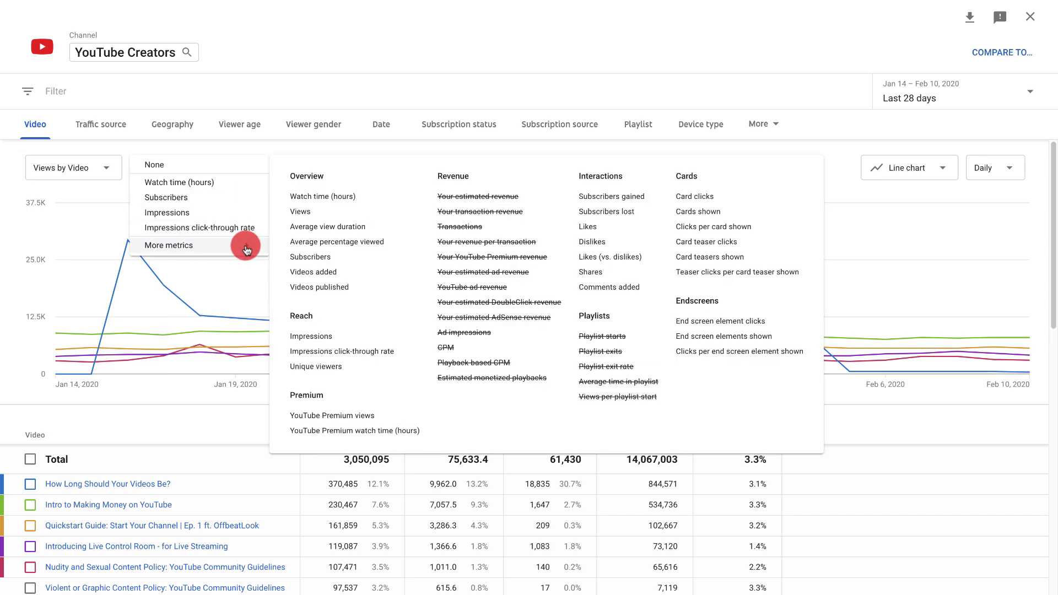
pyautogui.click(347, 171)
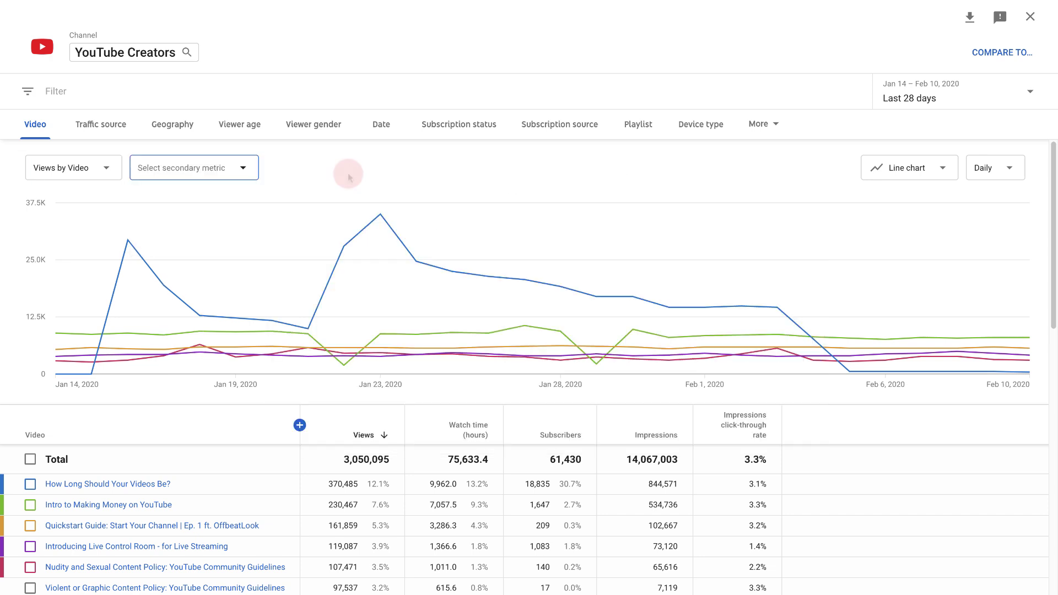
pyautogui.moveTo(378, 213)
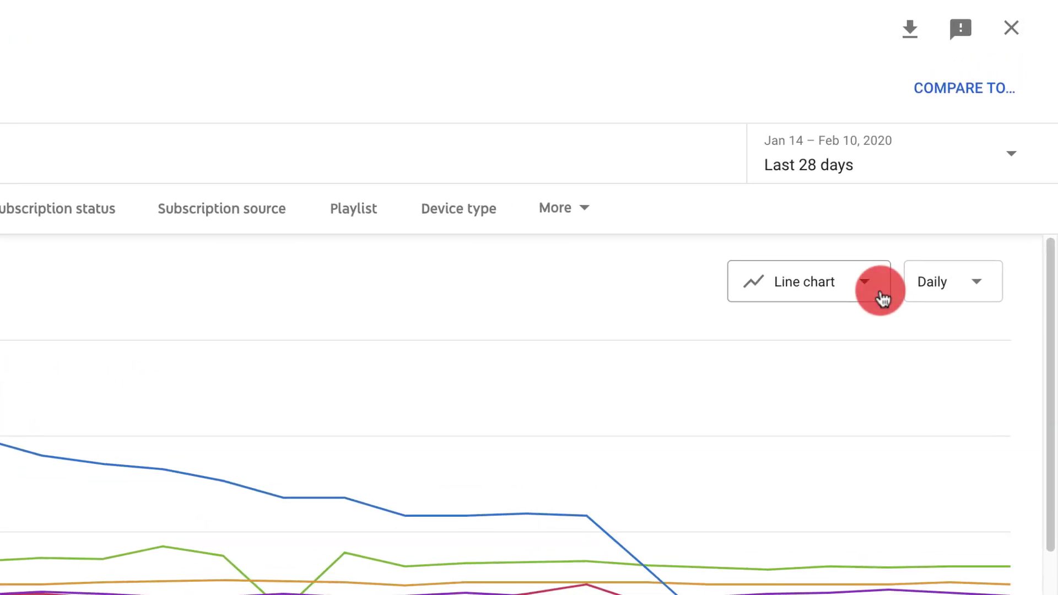
# Switch the views chart to Bar chart, back to Line chart, then show the daily/weekly/monthly interval choices.
pyautogui.click(881, 297)
pyautogui.click(872, 307)
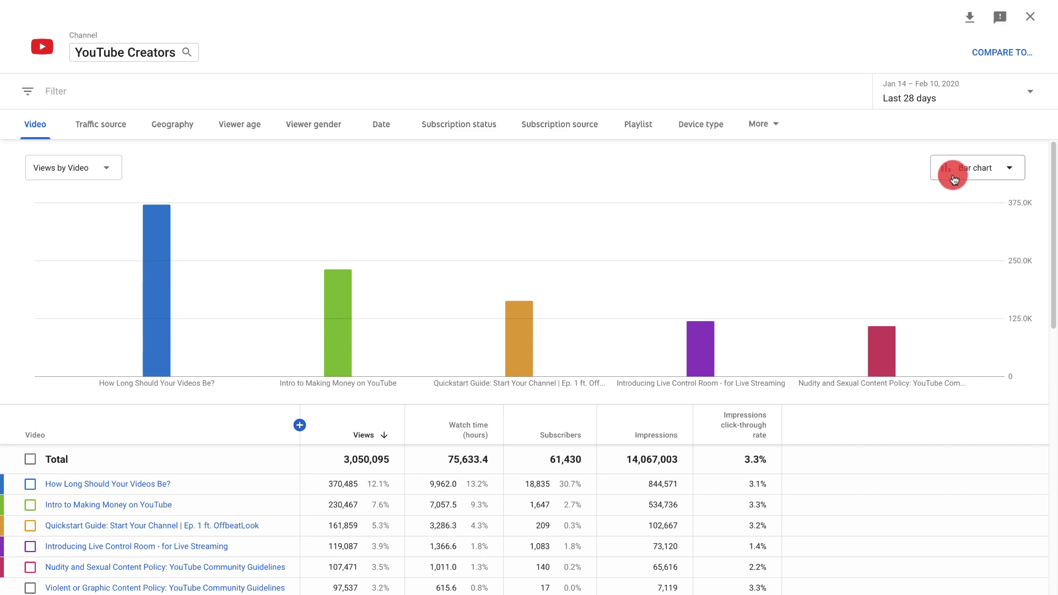
pyautogui.click(947, 182)
pyautogui.click(955, 172)
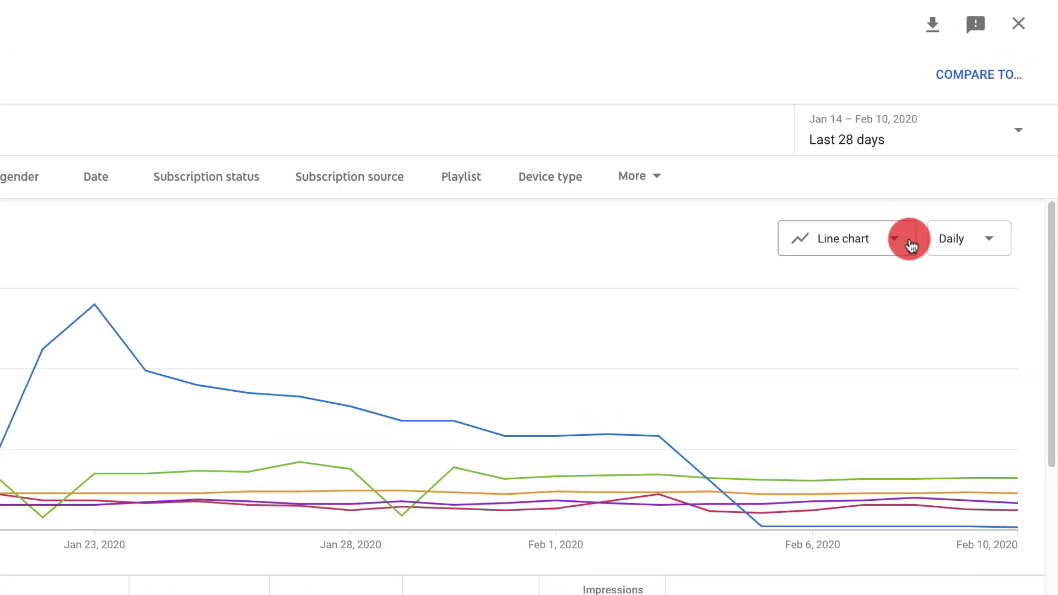
pyautogui.click(1014, 170)
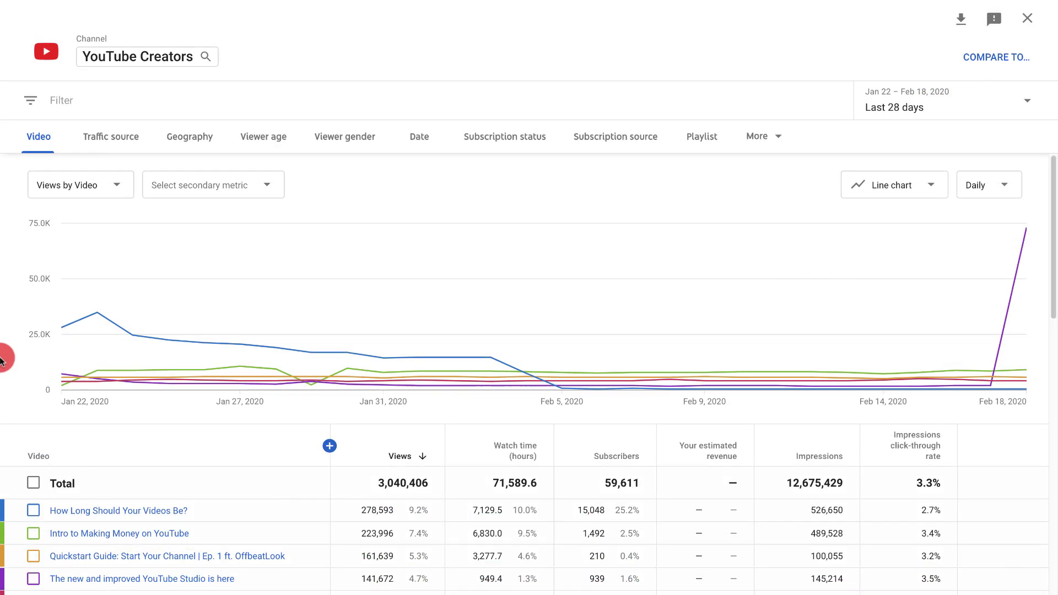
# Chart How Long Should Your Videos Be?, Intro to Making Money, Quickstart Guide and the YouTube Studio video.
pyautogui.scroll(-1, 1, 360)
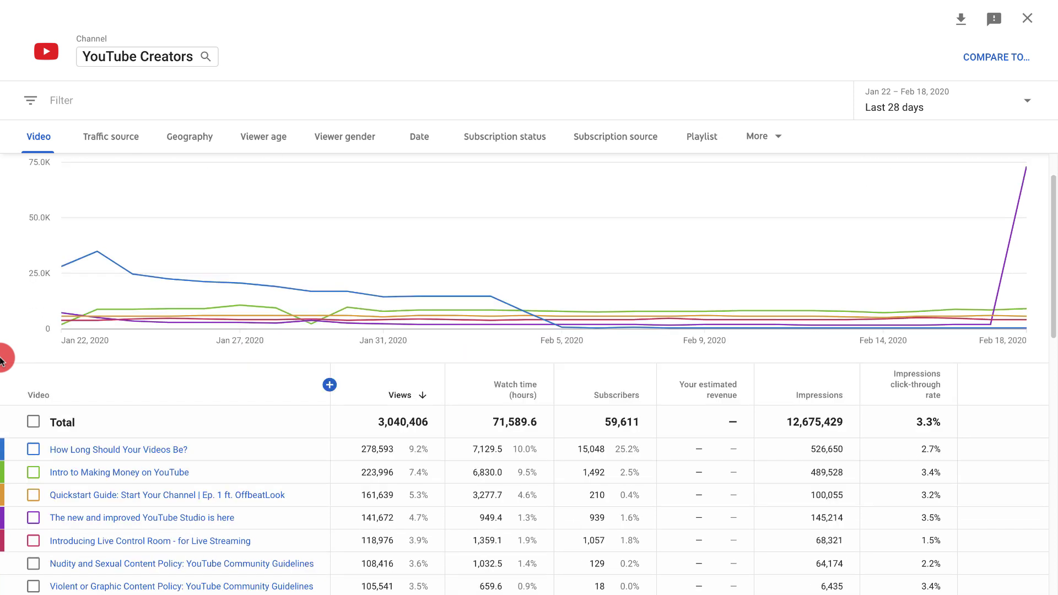
pyautogui.click(31, 451)
pyautogui.click(33, 473)
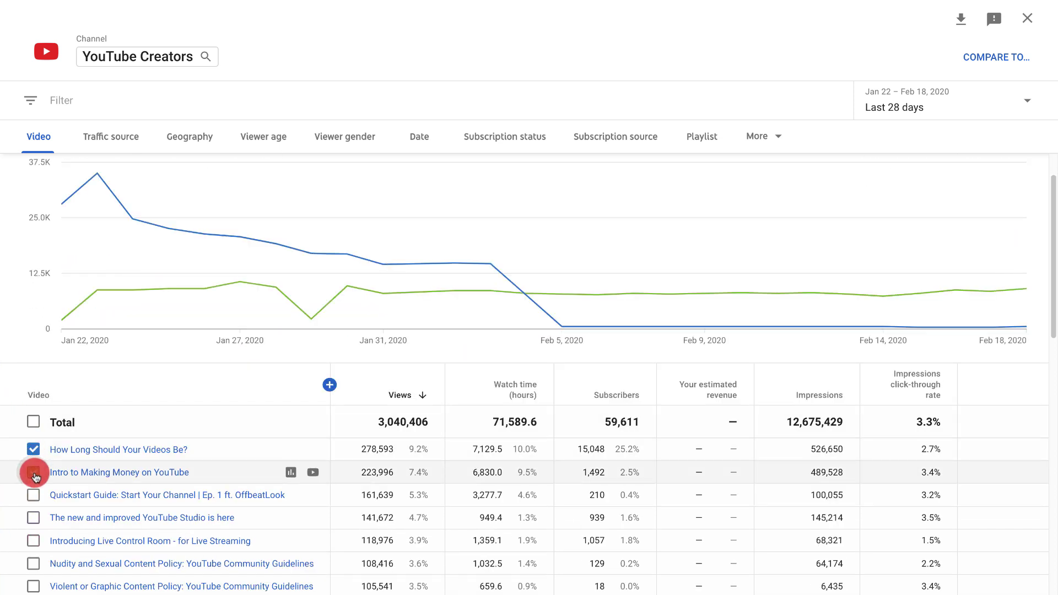
pyautogui.click(33, 495)
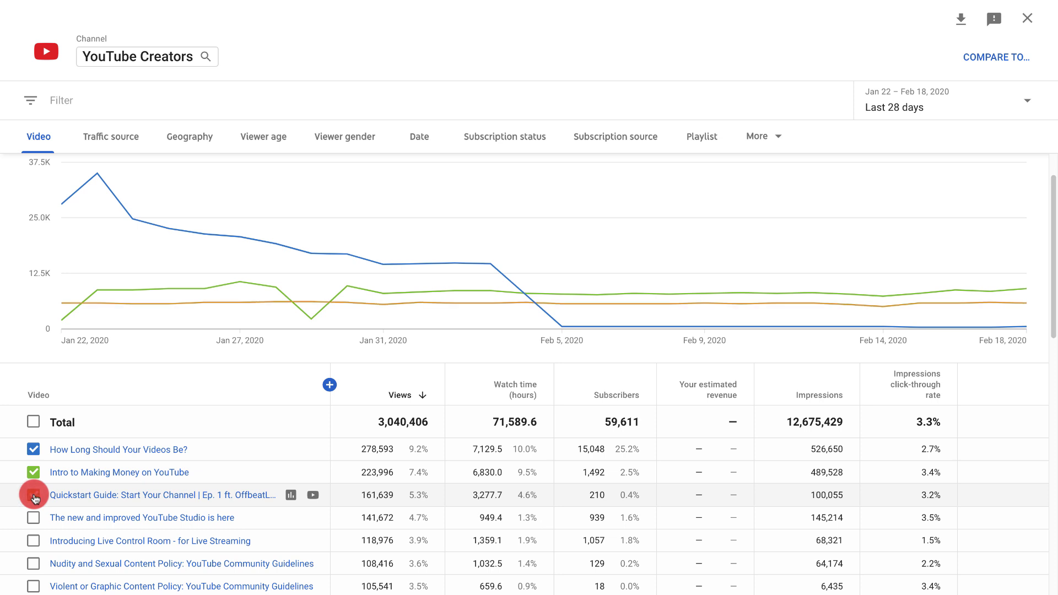
pyautogui.click(33, 517)
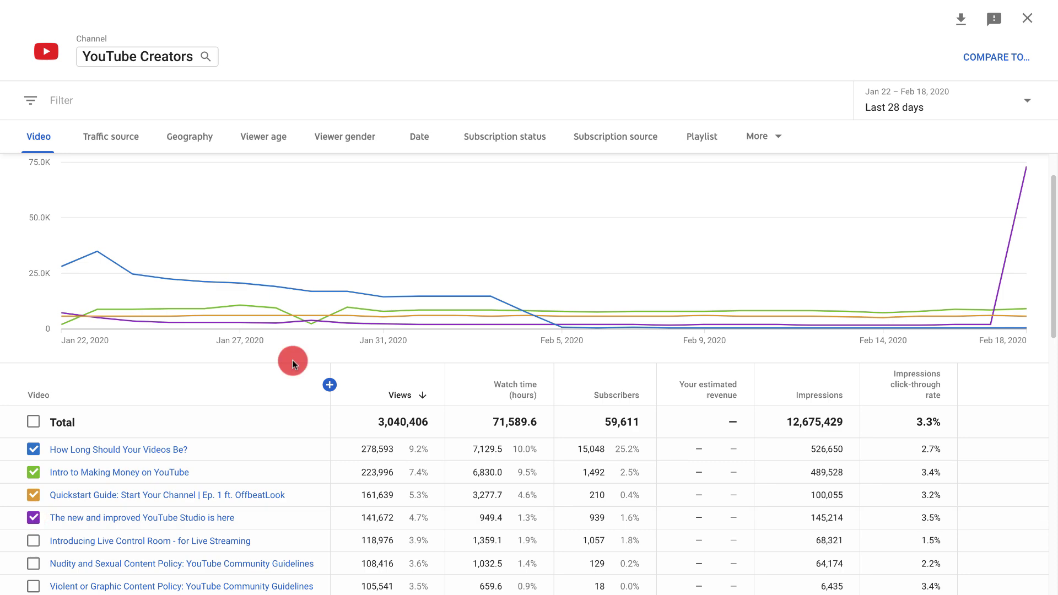
pyautogui.click(327, 386)
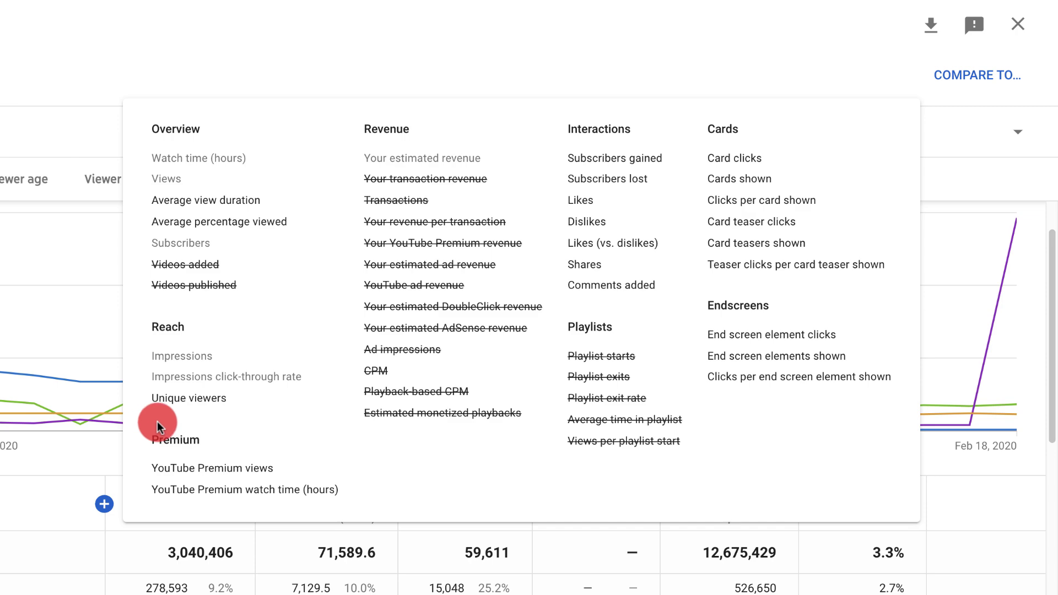
pyautogui.click(175, 407)
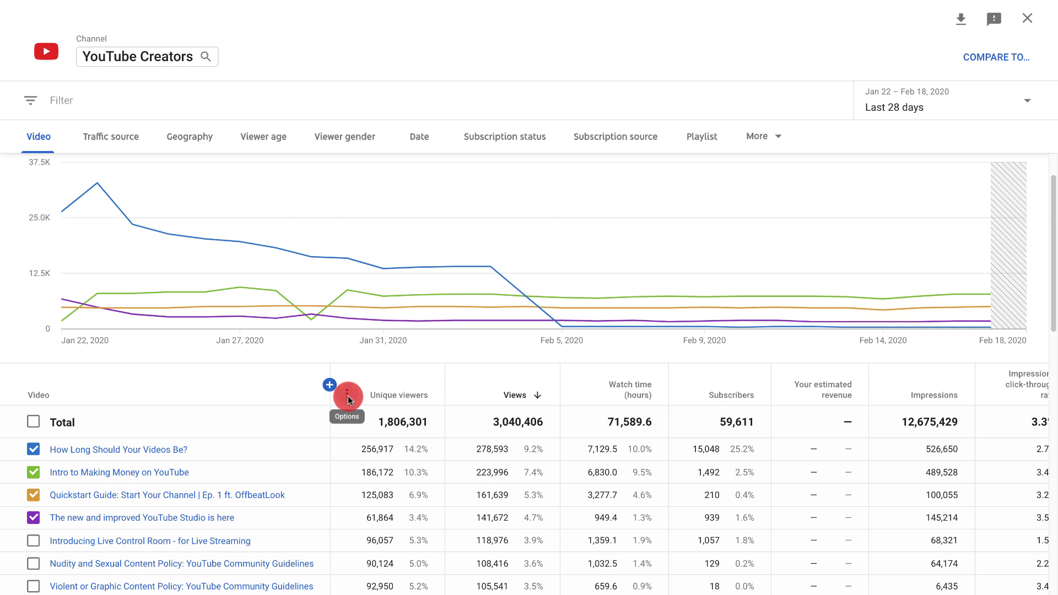
pyautogui.click(348, 395)
pyautogui.click(357, 415)
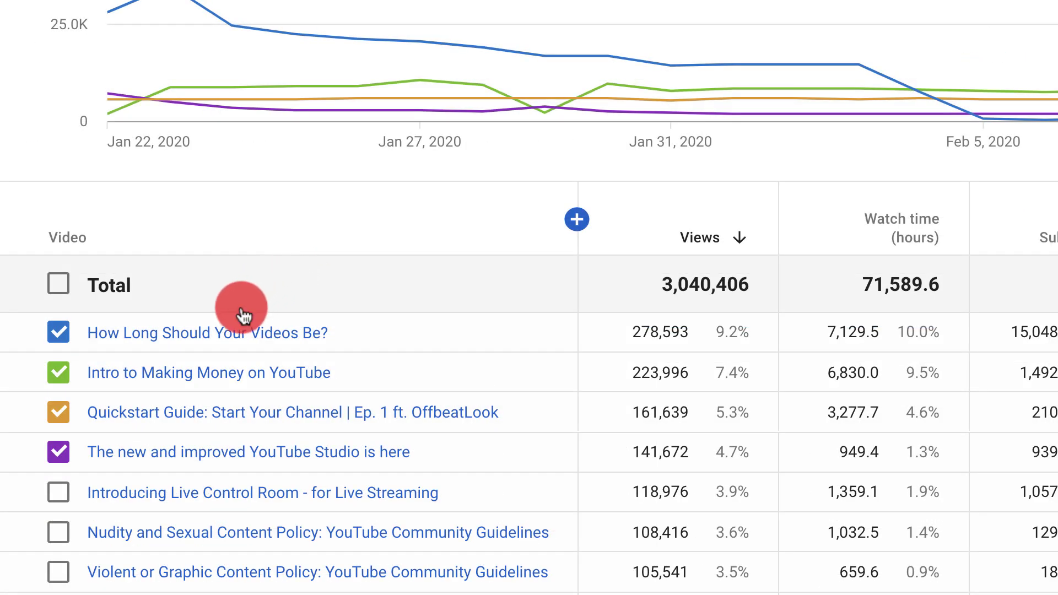
# Break How Long Should Your Videos Be? down by traffic source and drill into YouTube search terms.
pyautogui.moveTo(227, 331)
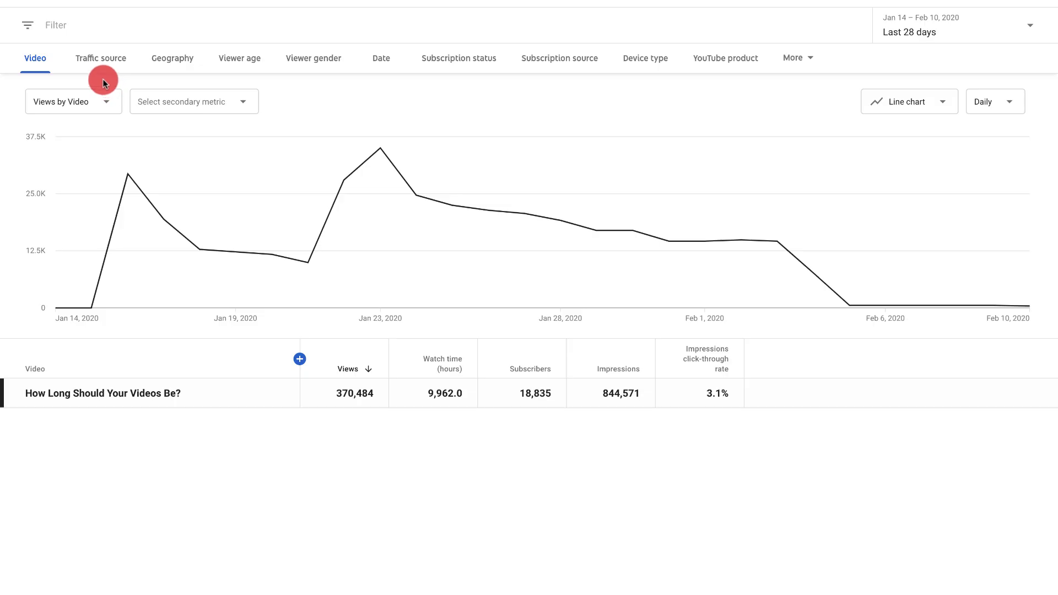
pyautogui.click(99, 71)
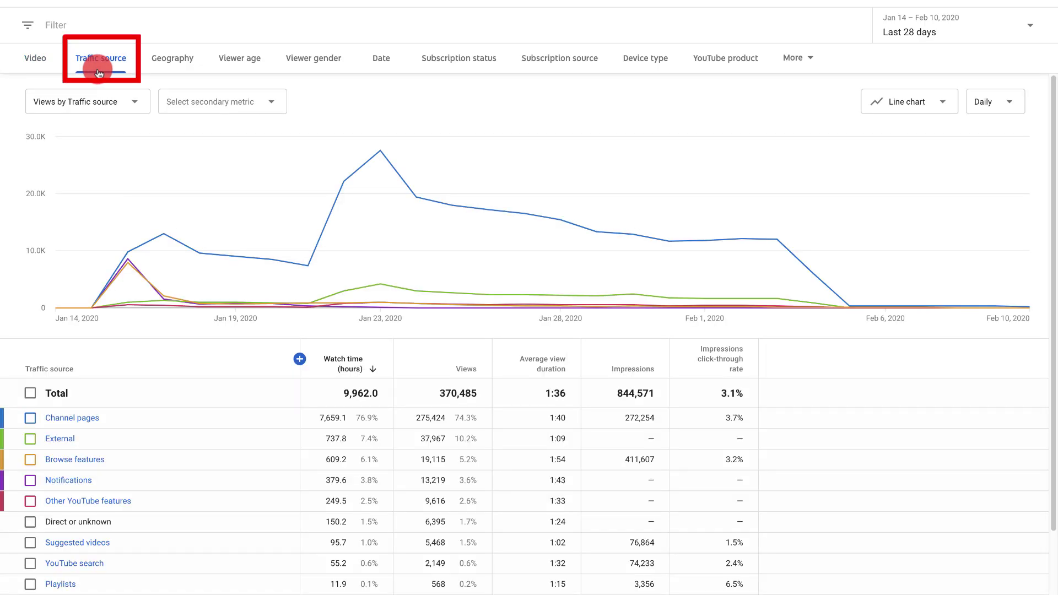
pyautogui.scroll(-1, 88, 562)
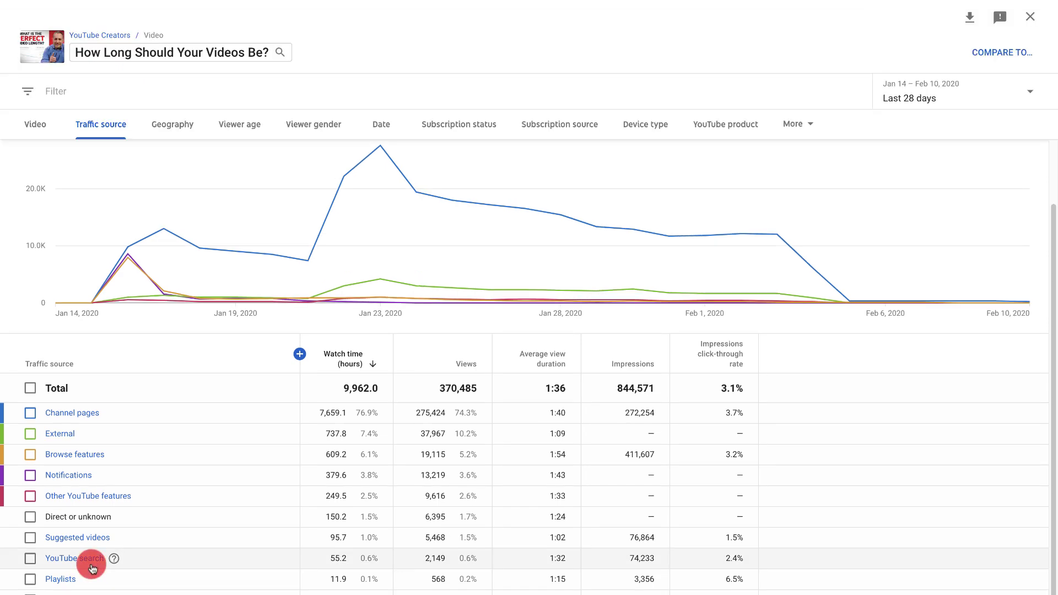
pyautogui.click(89, 563)
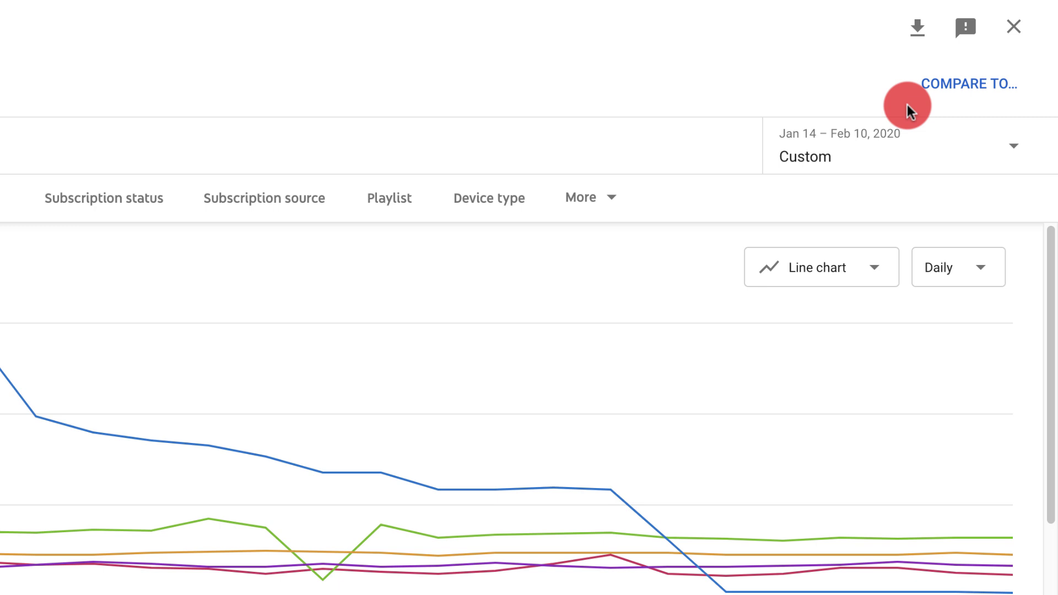
# Compare the last 28 days year-over-year, then extend the comparison to Last 90 days.
pyautogui.click(939, 93)
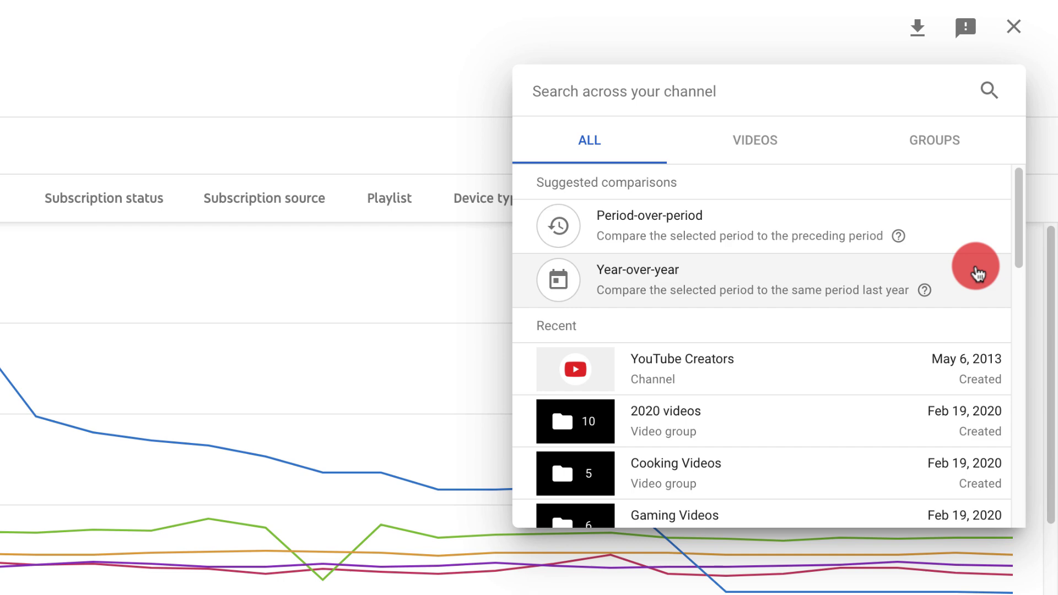
pyautogui.click(976, 271)
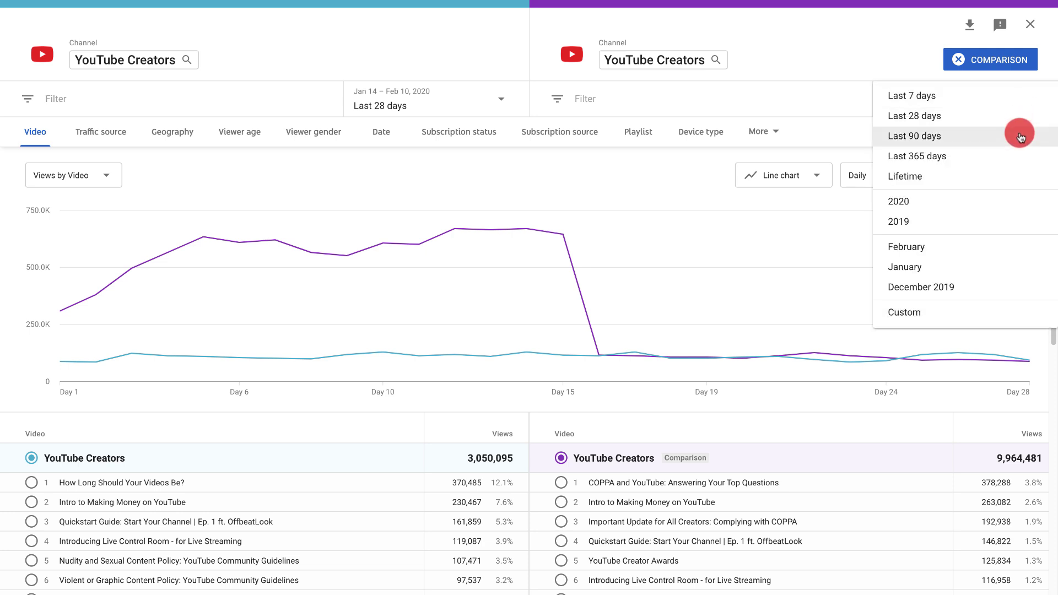
pyautogui.click(1019, 135)
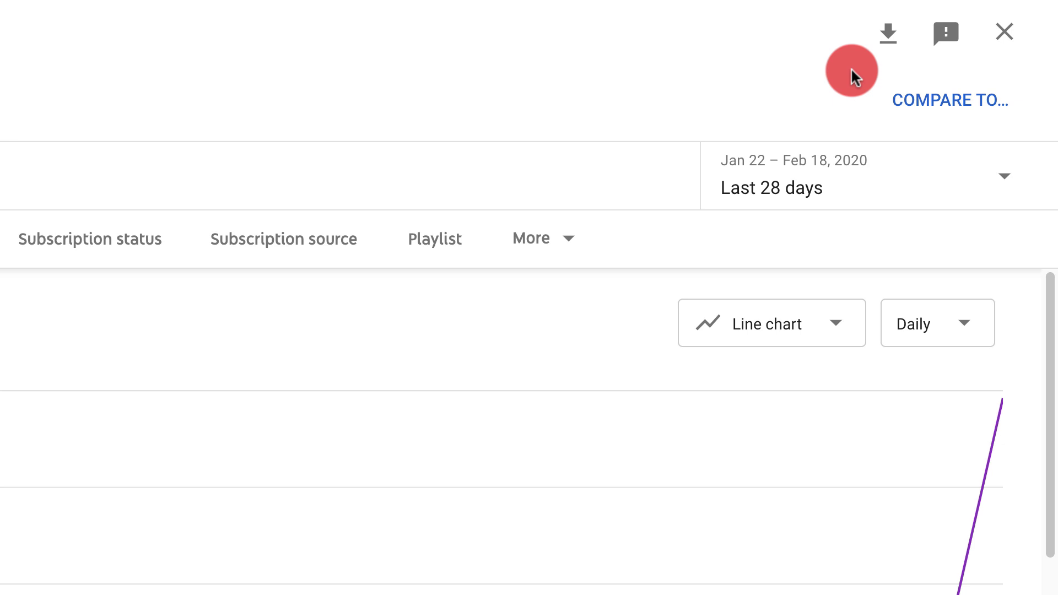
# Export the 28-day analytics report to Google Sheets.
pyautogui.click(880, 53)
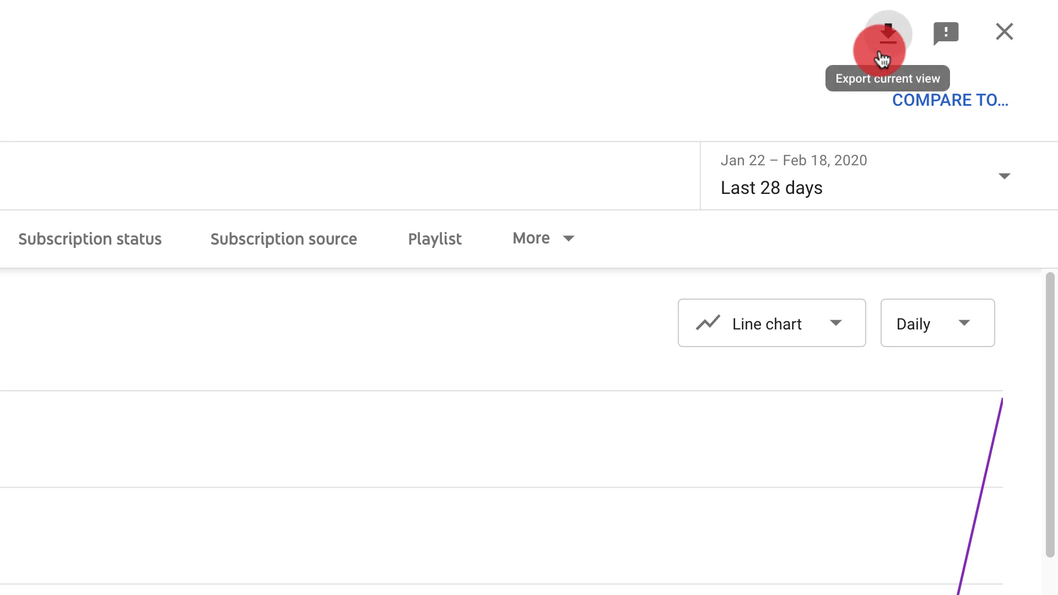
pyautogui.click(880, 53)
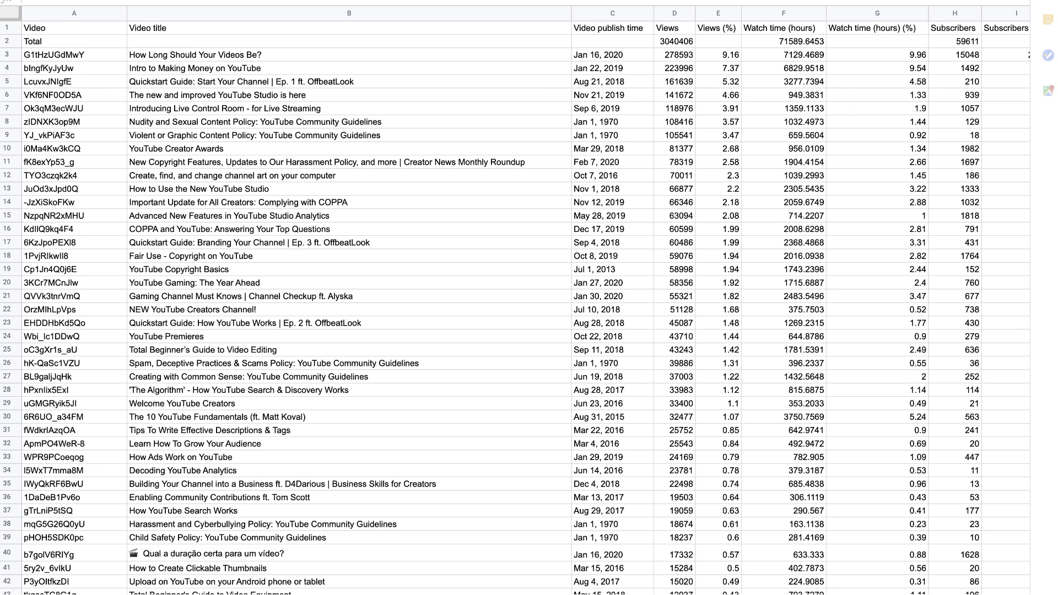